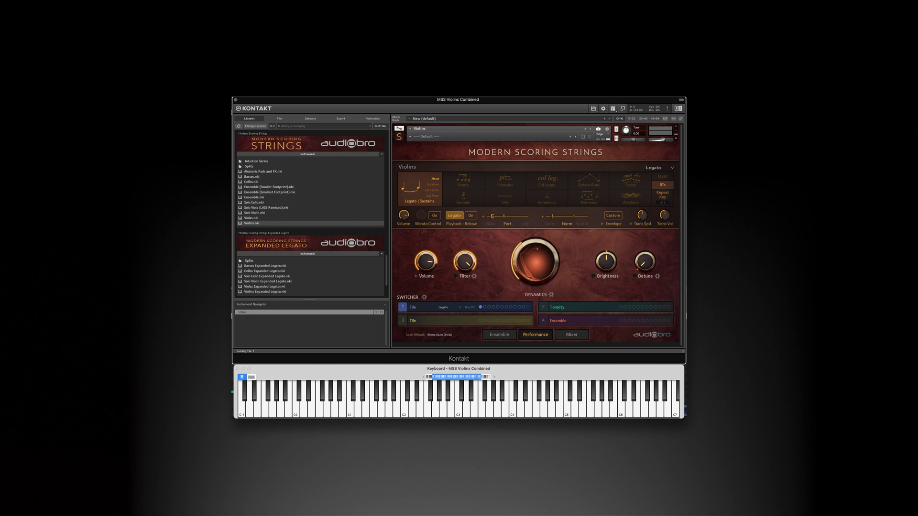
Pick the Trills tile in the MSS Violins articulation grid
click(505, 198)
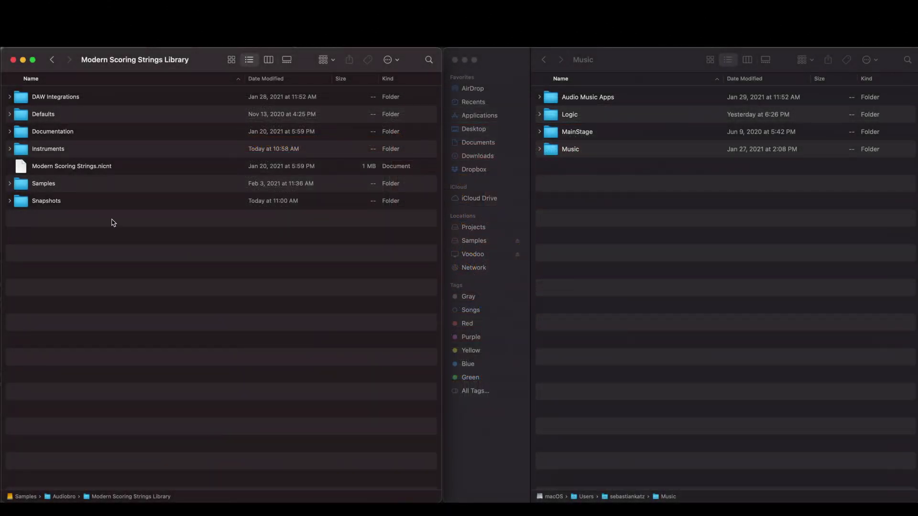
Copy Logic Articulation Sets > Modern Scoring Strings into Music > Audio Music Apps > Articulation Settings
click(55, 103)
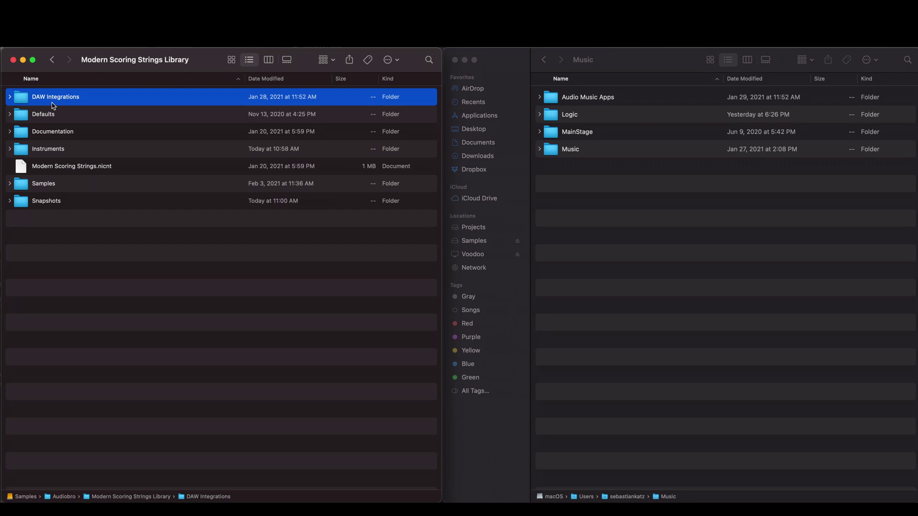
click(10, 98)
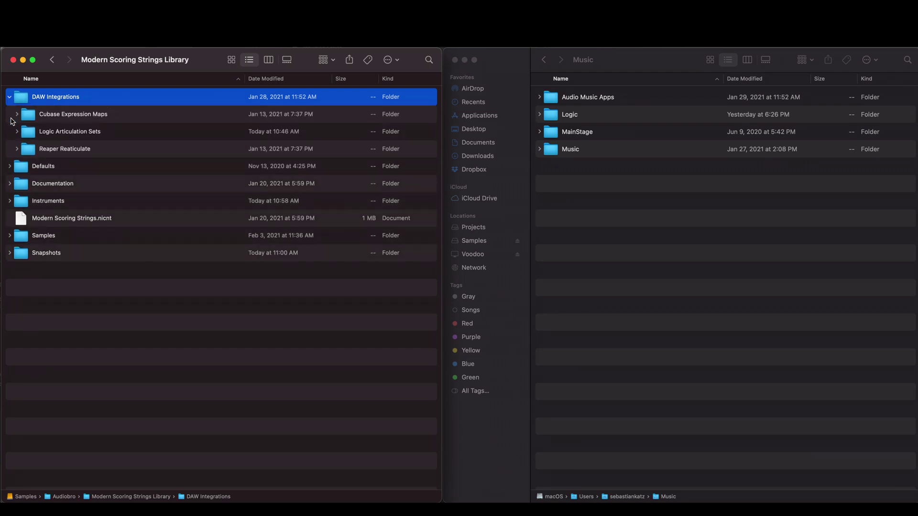
click(17, 131)
click(54, 132)
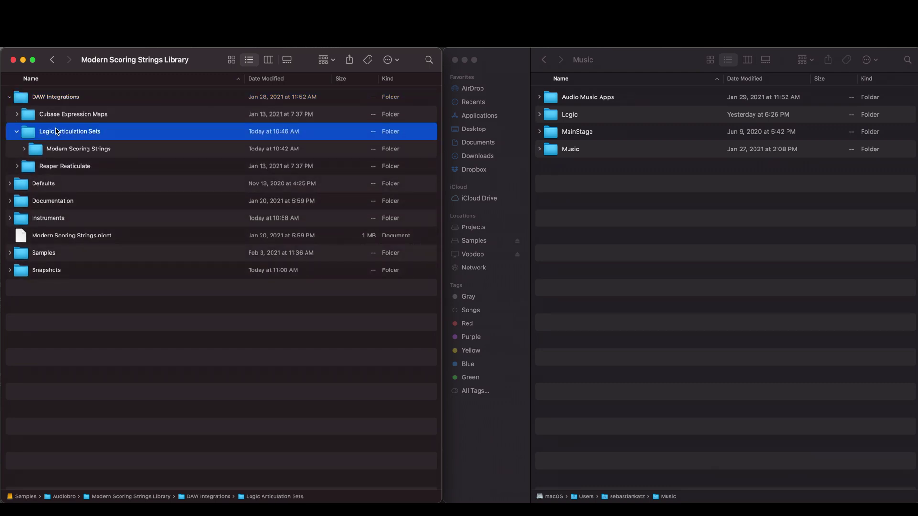
click(94, 152)
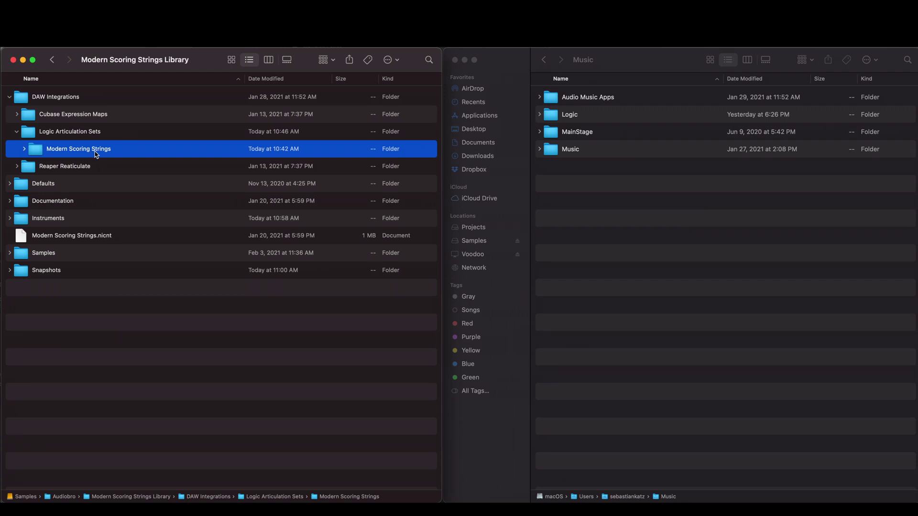
click(633, 215)
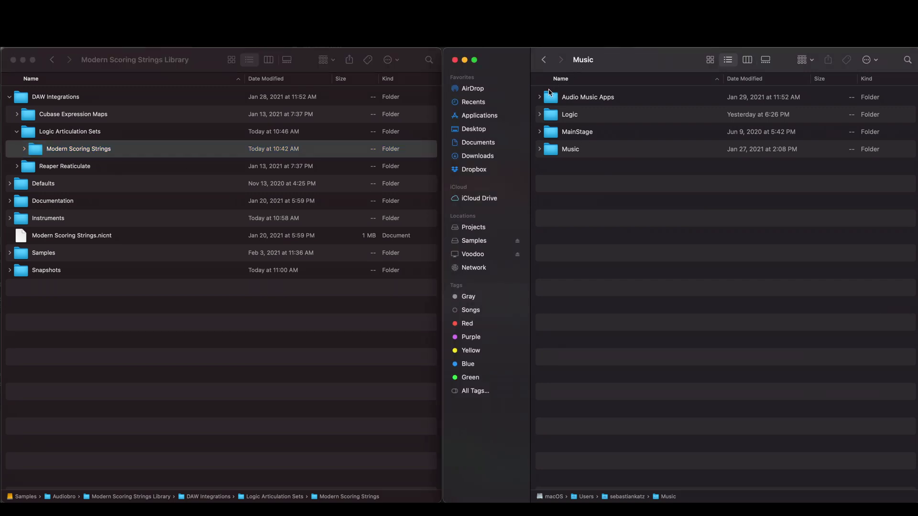
click(540, 97)
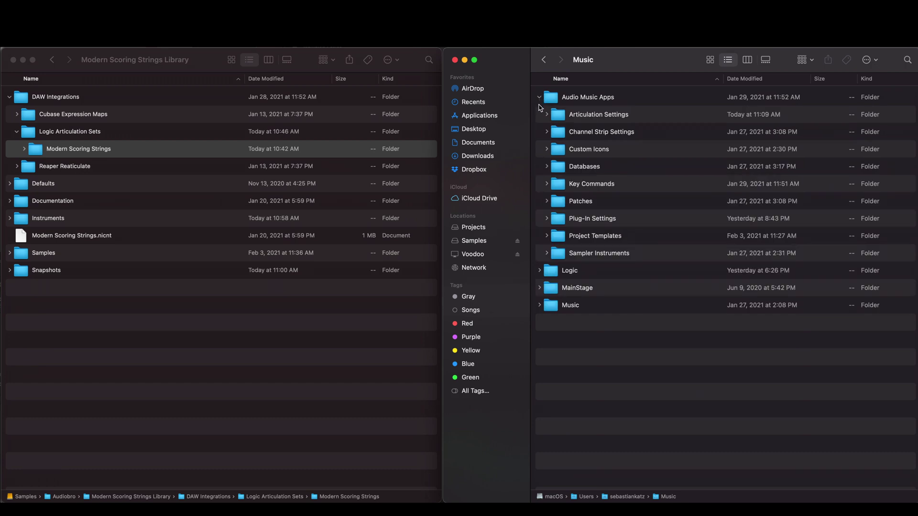
click(591, 117)
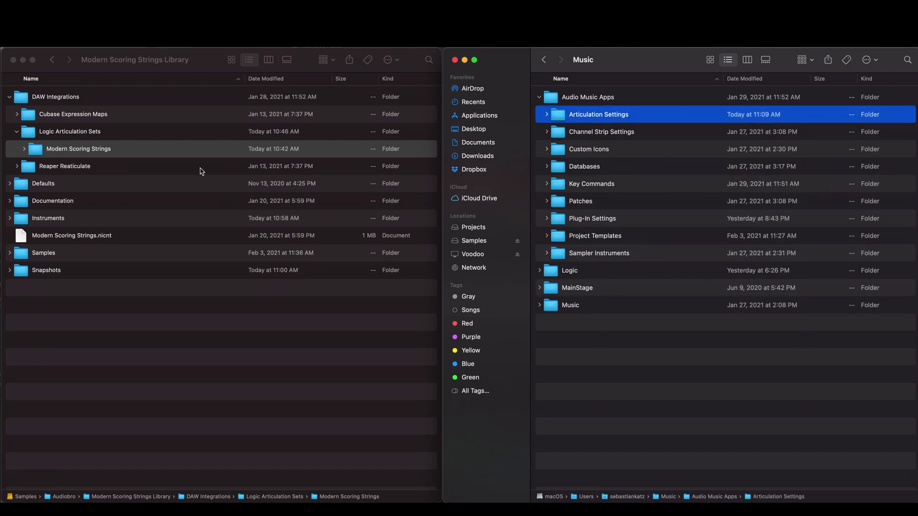
drag(151, 150, 619, 118)
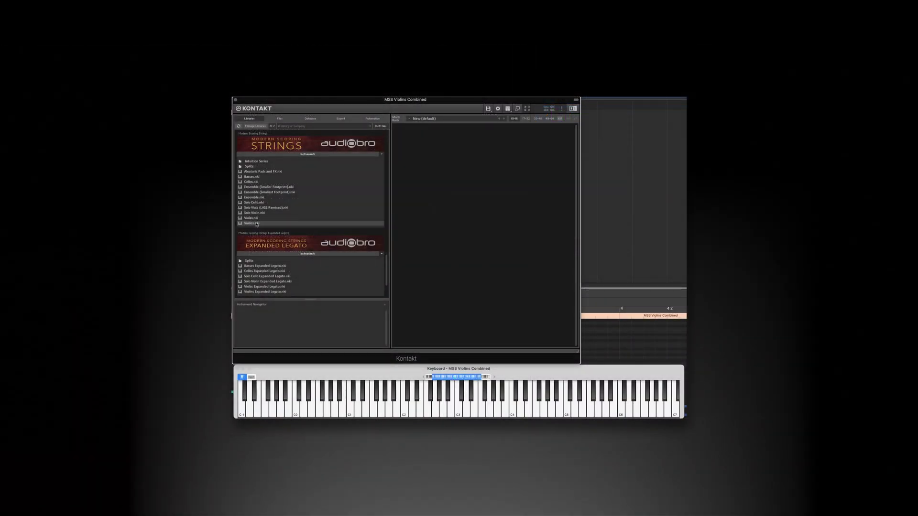
Load Violins.nki and apply the DAW Integrations > MSS Violins: DAW Integration snapshot
double_click(253, 223)
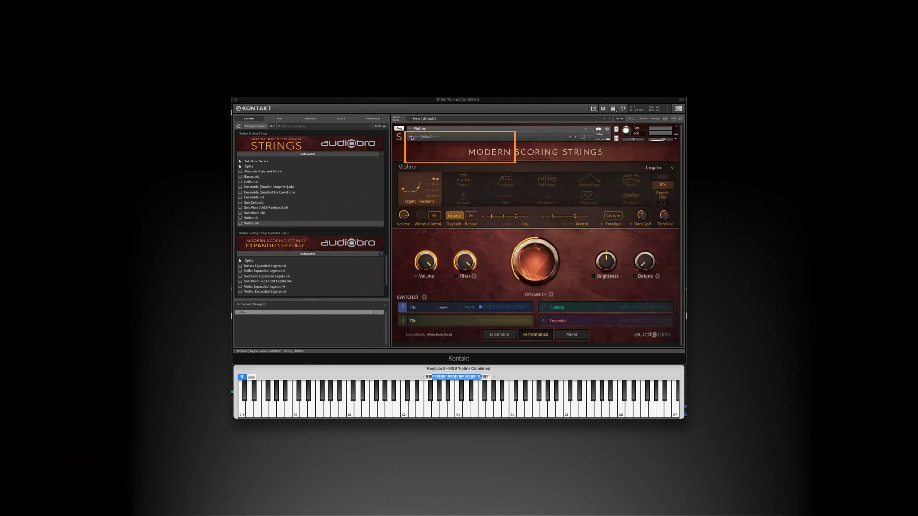
click(415, 137)
mouse_move(418, 141)
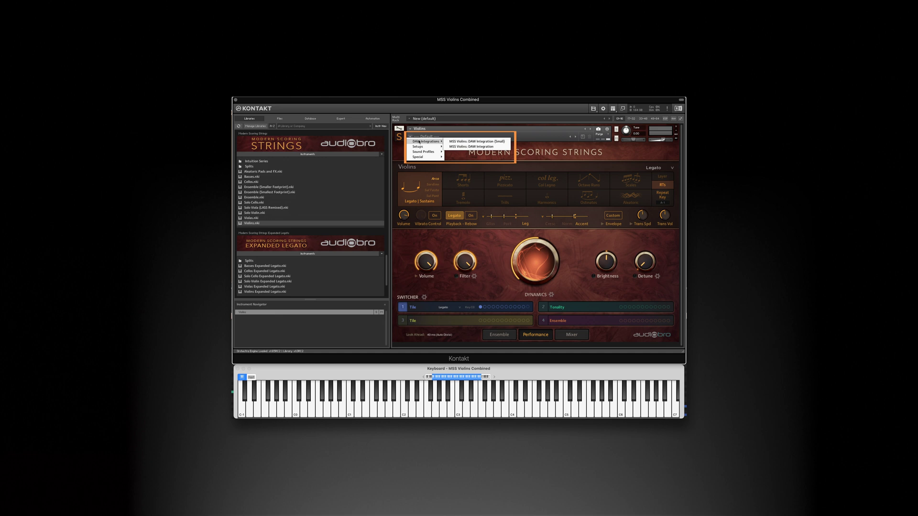
click(492, 147)
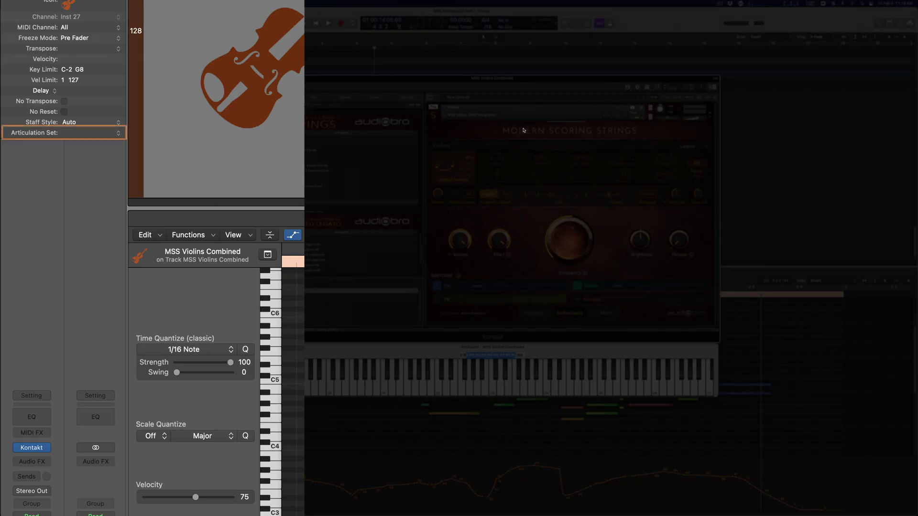
Assign Modern Scoring Strings > Modern Scoring Strings Basic (C0) as the track's articulation set
click(93, 133)
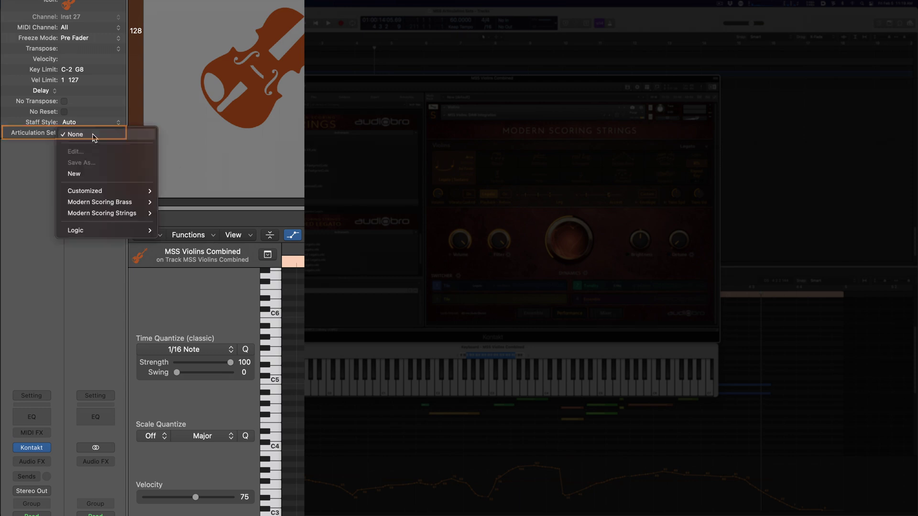
mouse_move(108, 218)
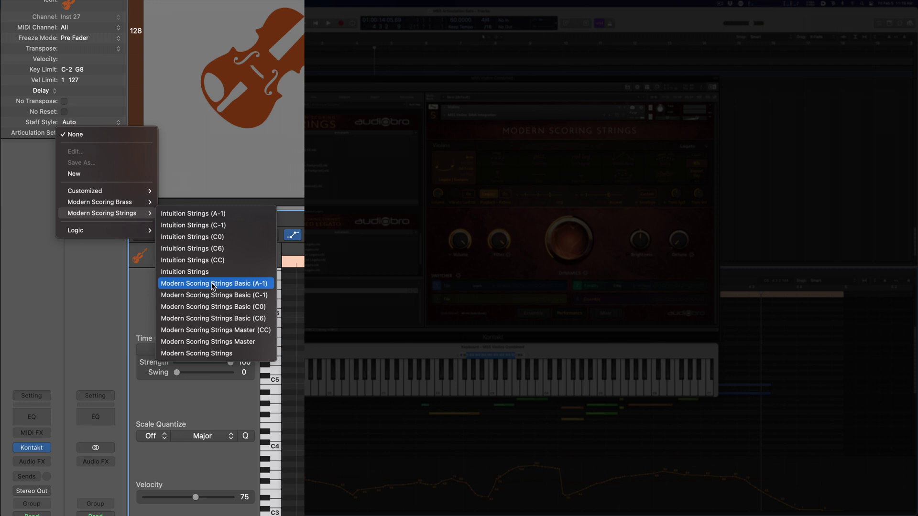
click(211, 307)
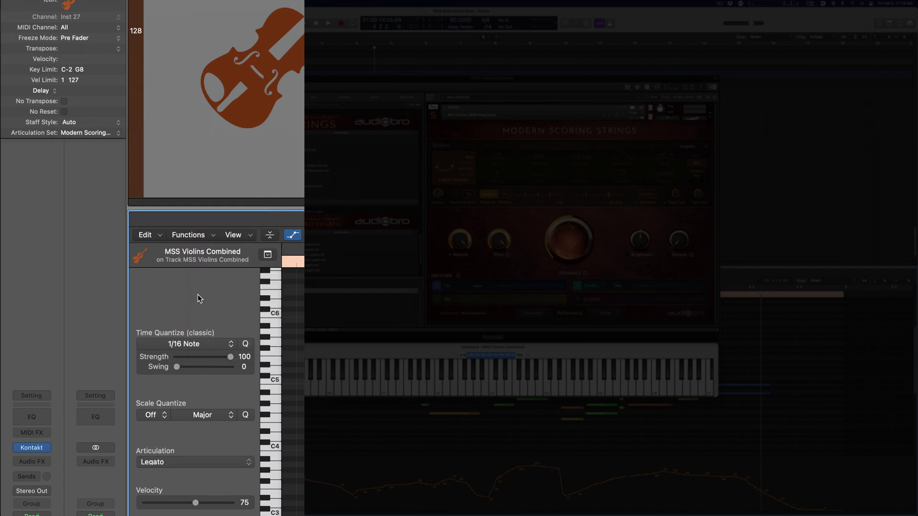
click(89, 134)
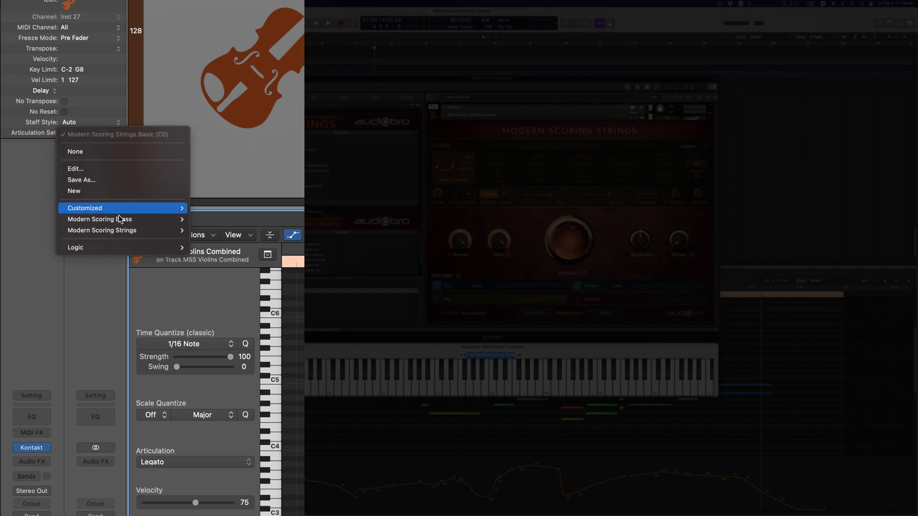
mouse_move(130, 232)
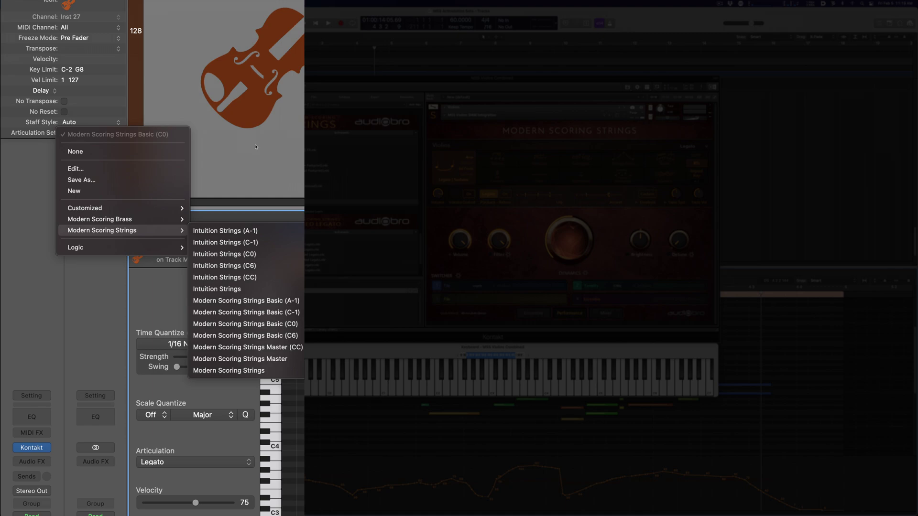
click(315, 82)
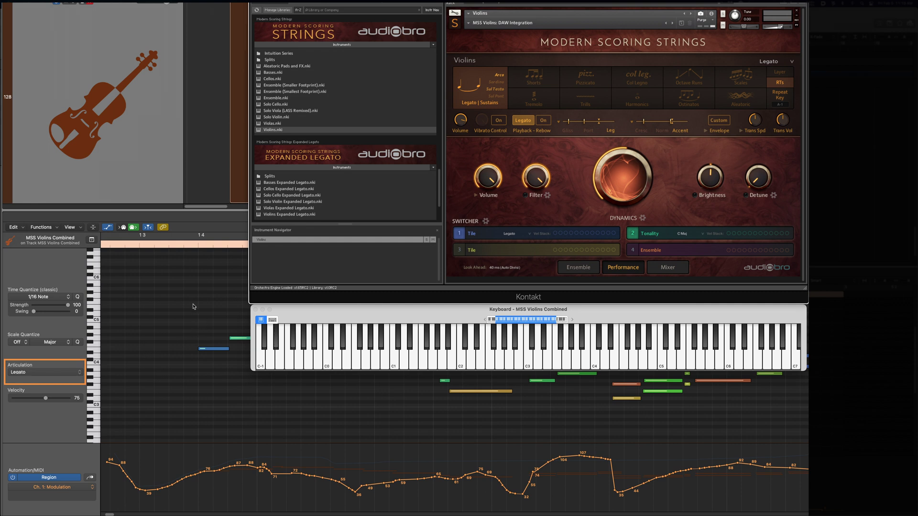
drag(193, 304, 238, 366)
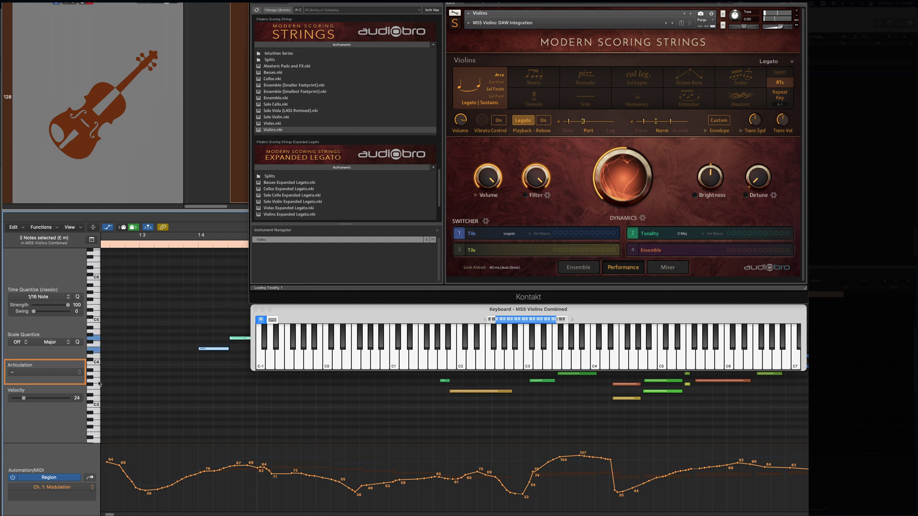
click(44, 373)
scroll(65, 406, down, 10)
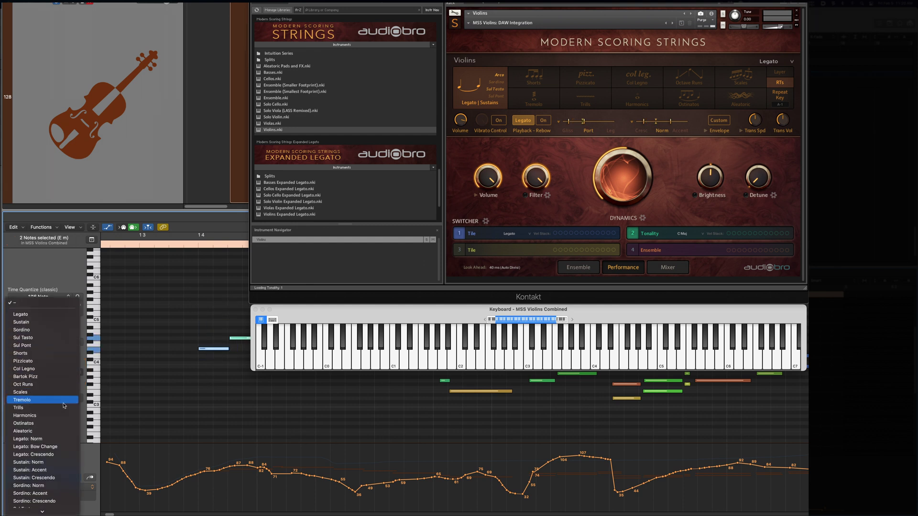
scroll(65, 406, down, 5)
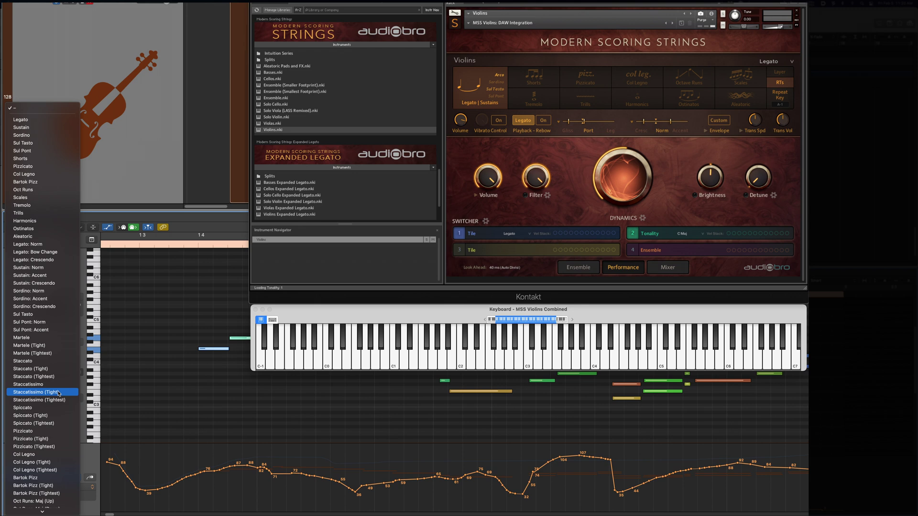
scroll(59, 393, down, 20)
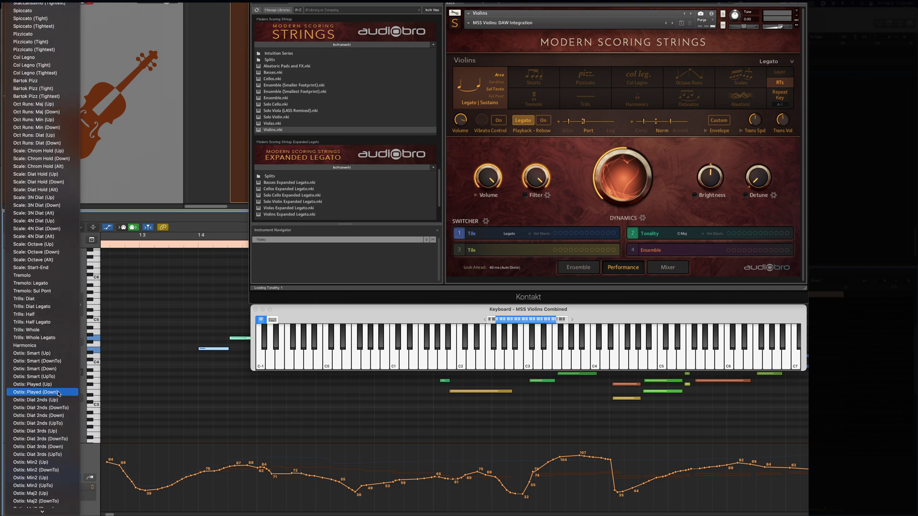
scroll(58, 394, down, 20)
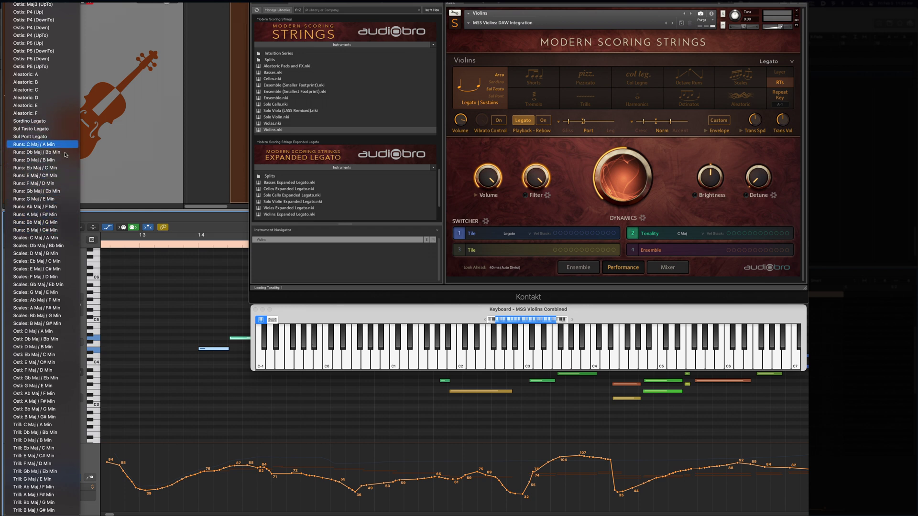
click(166, 319)
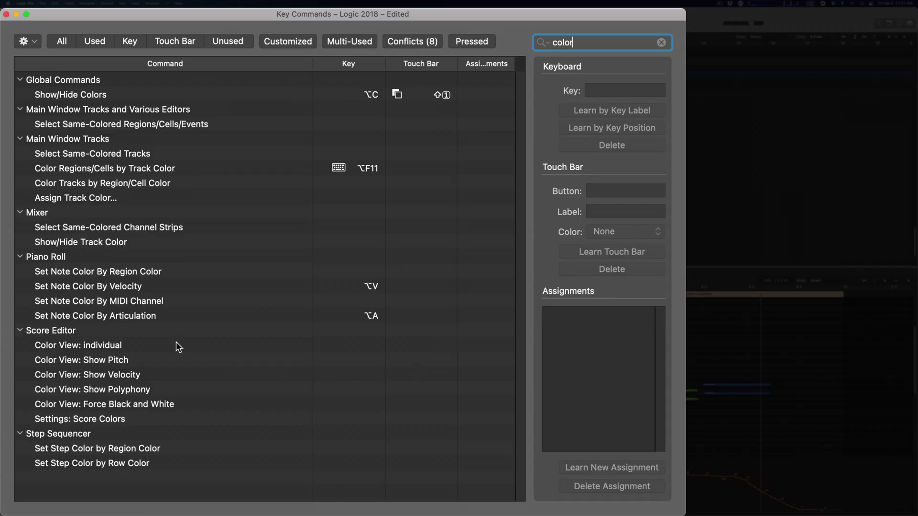
Check the ⌥V and ⌥A shortcuts for Set Note Color By Velocity and By Articulation
click(172, 287)
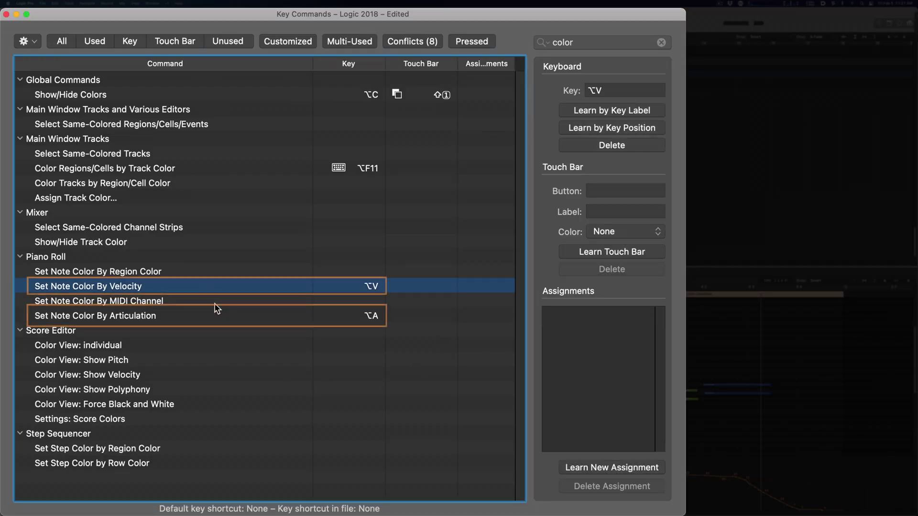
click(184, 317)
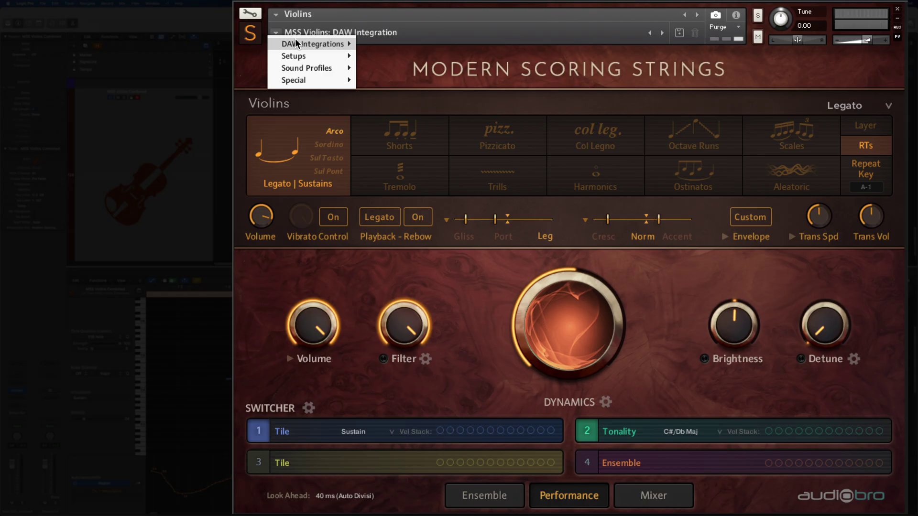
mouse_move(313, 44)
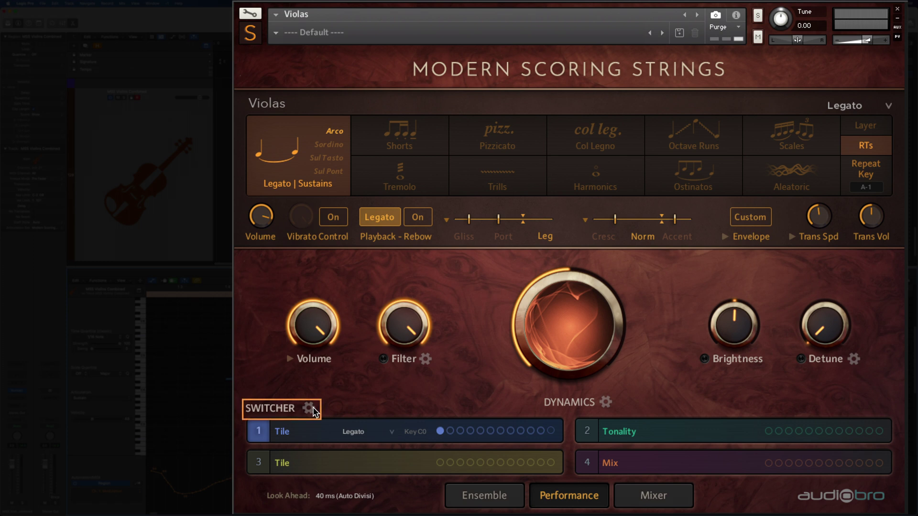
Set the Violas' first switcher to switch using Vel Stack on C-2
click(310, 408)
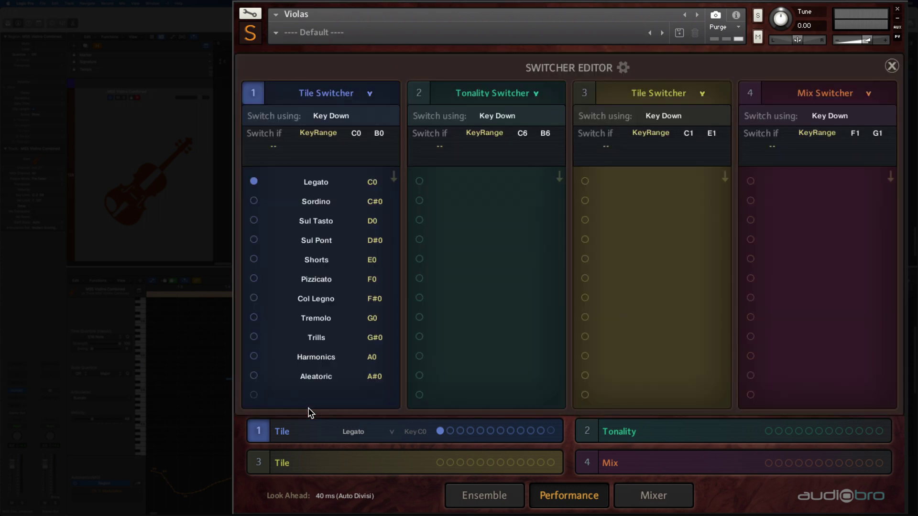
click(328, 117)
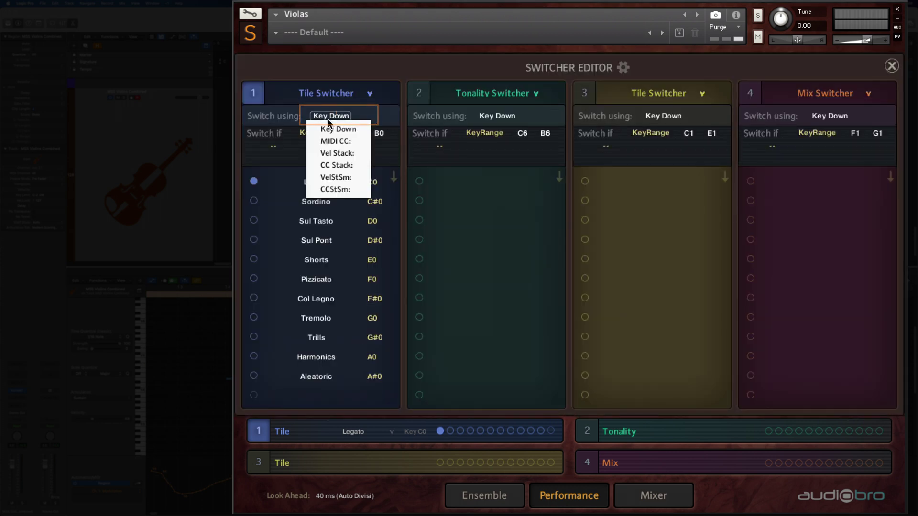
click(339, 153)
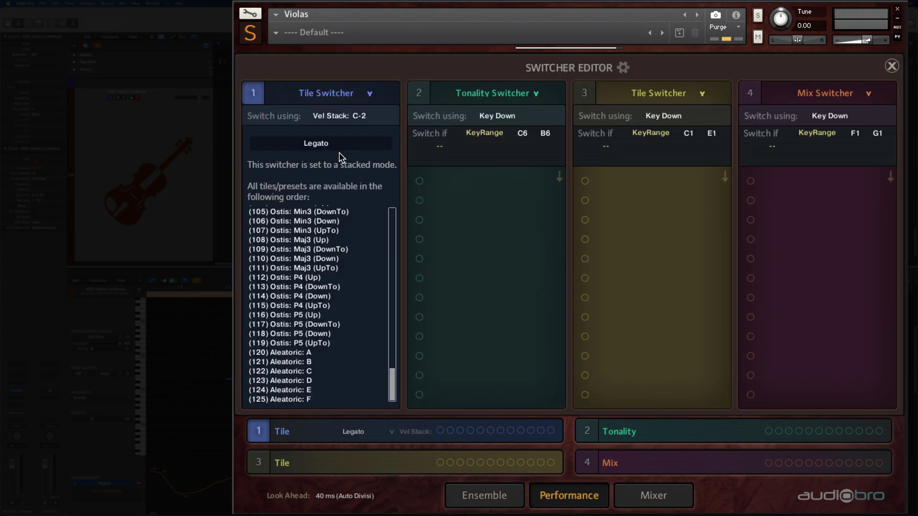
Set the Tonality switcher to Vel Stack with its key on C#-2
click(420, 96)
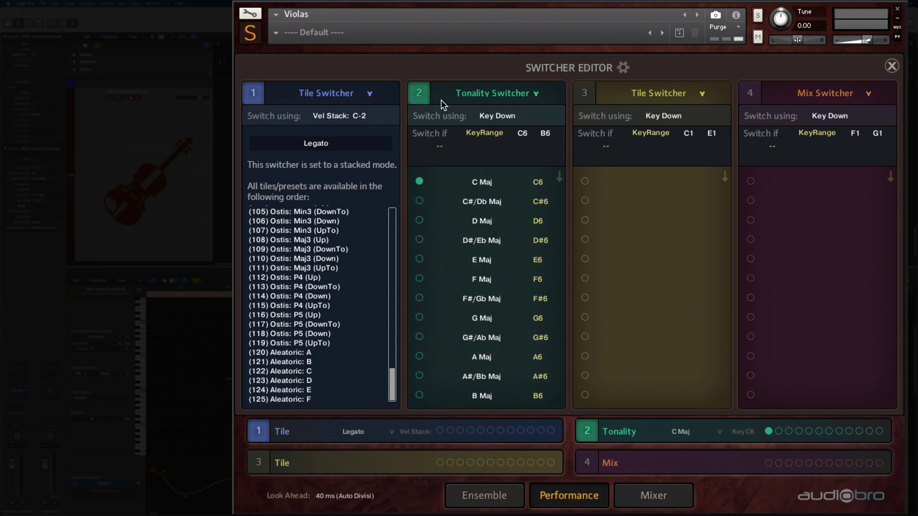
click(508, 115)
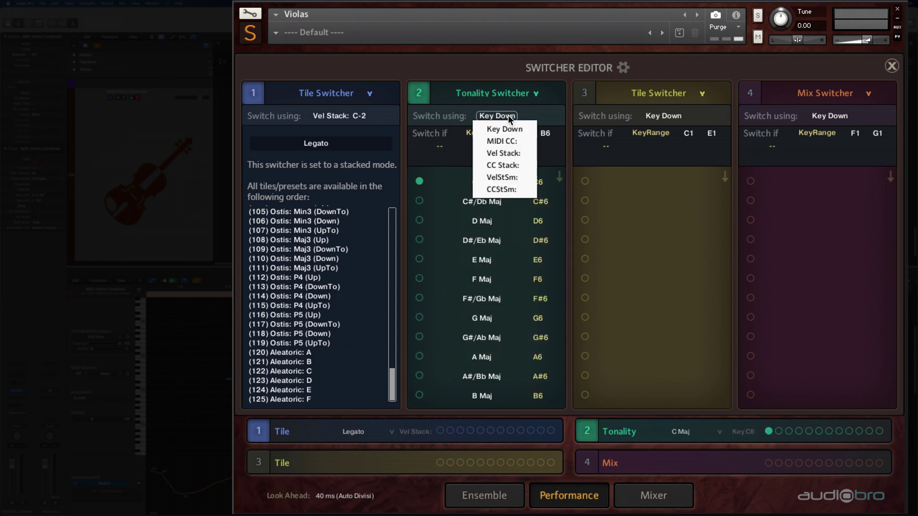
click(509, 152)
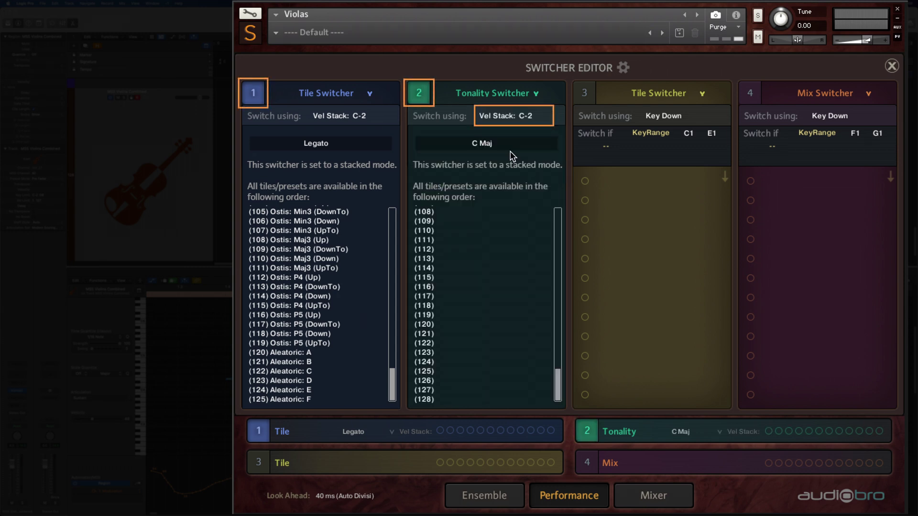
click(531, 118)
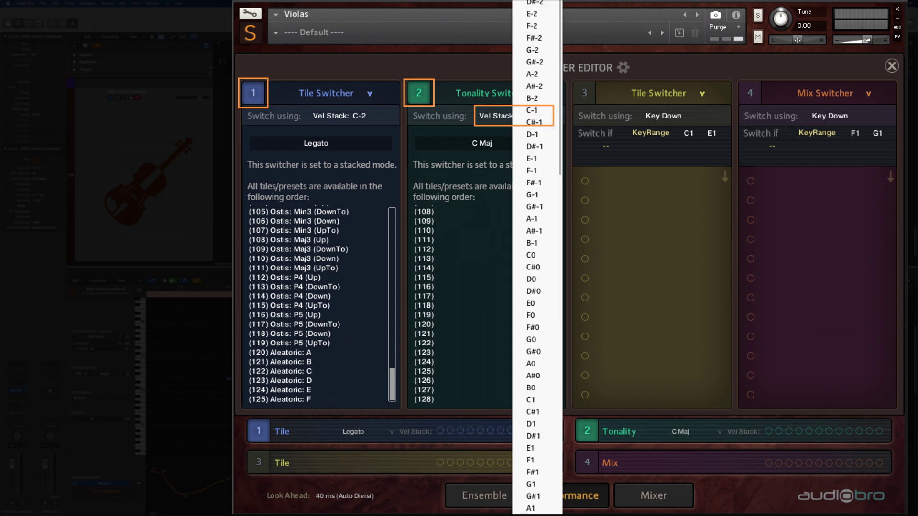
click(532, 122)
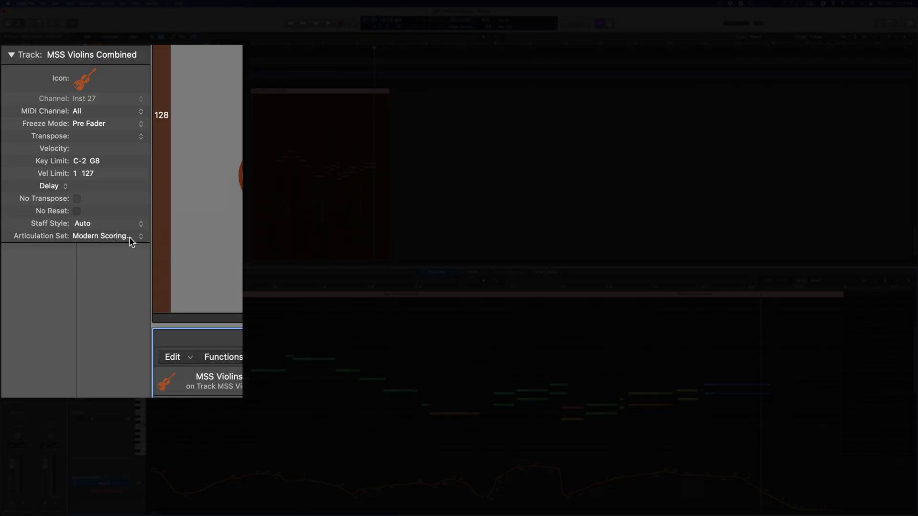
click(129, 237)
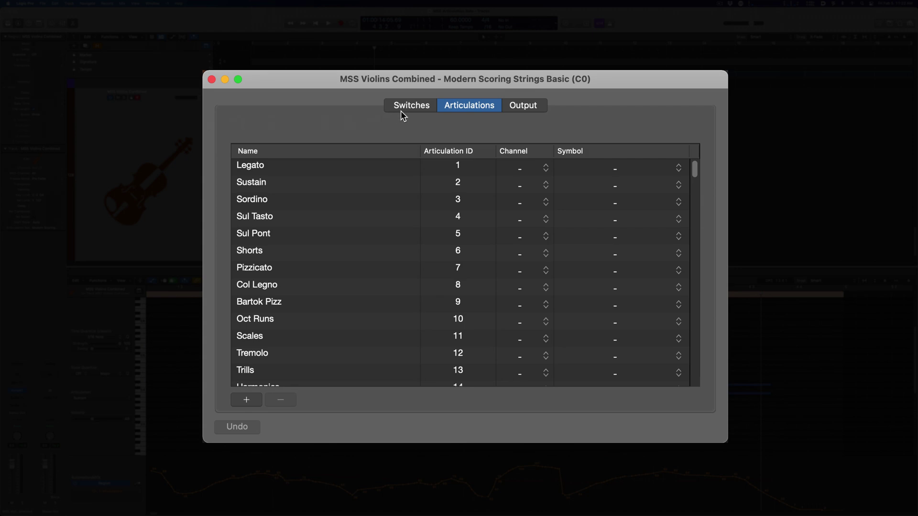
Review the C0 set's Switches (Legato on Note On C0) and Articulations, then return to Switches
click(403, 110)
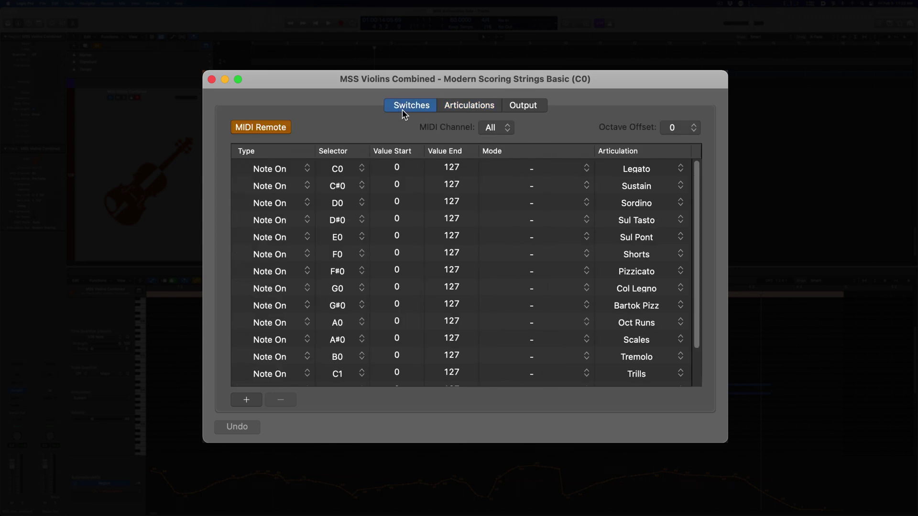
click(345, 171)
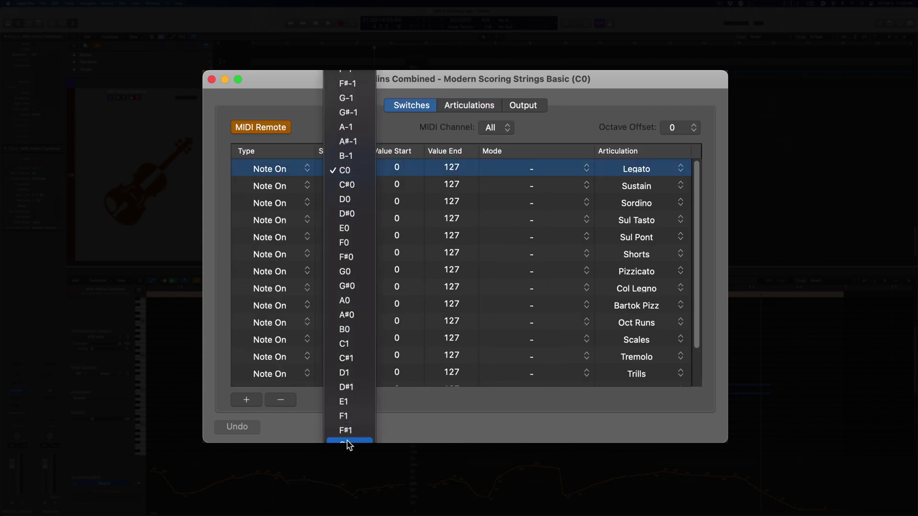
click(584, 100)
click(274, 171)
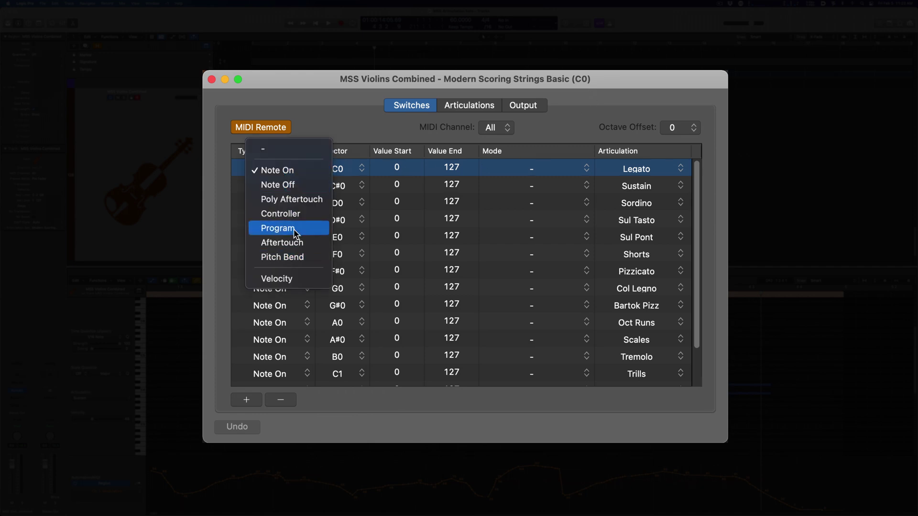
click(578, 113)
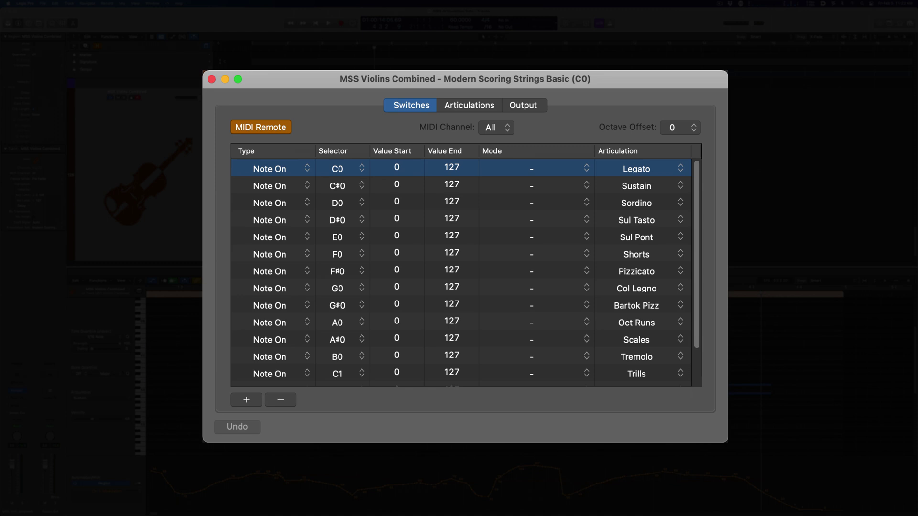
click(478, 107)
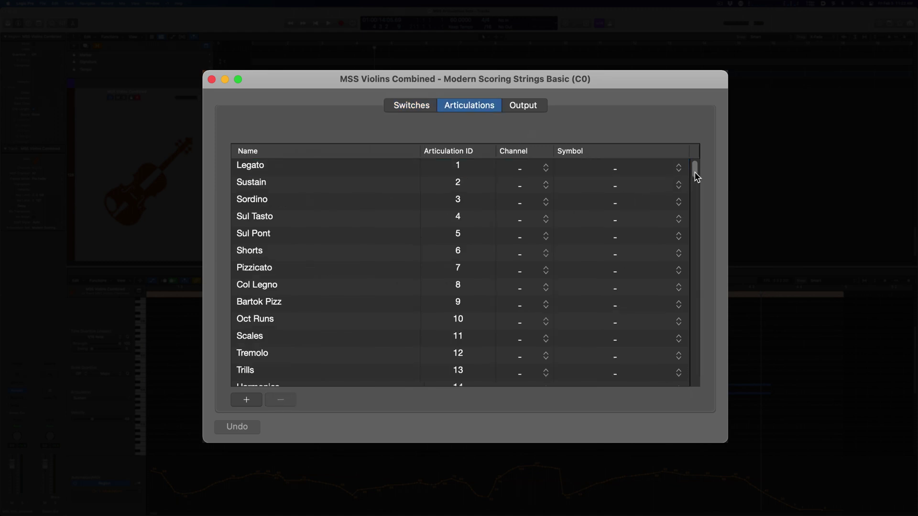
drag(695, 174, 682, 318)
click(420, 105)
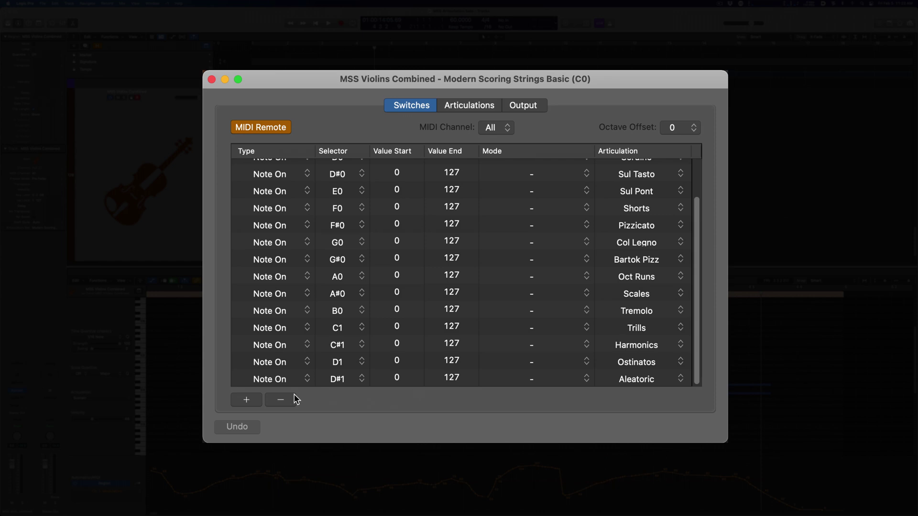
Add a new Note On key switch on E1 assigned to the Martele articulation
click(246, 401)
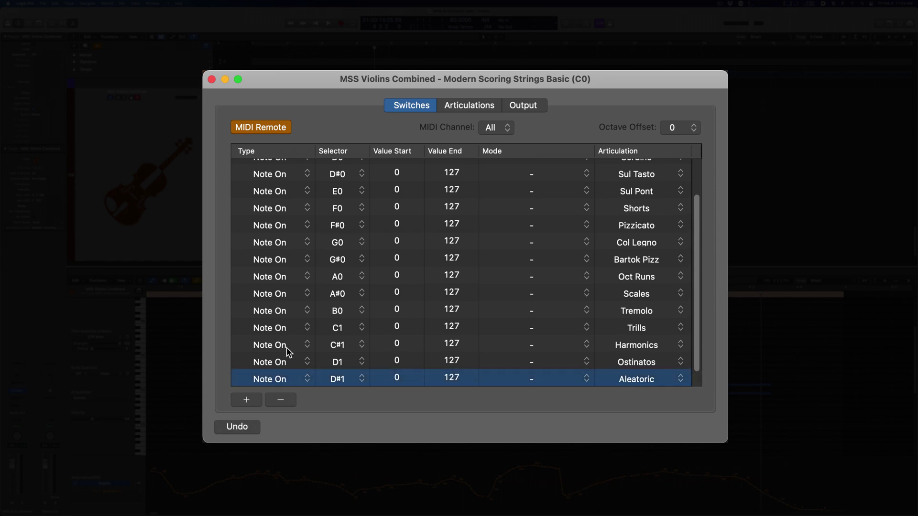
click(344, 379)
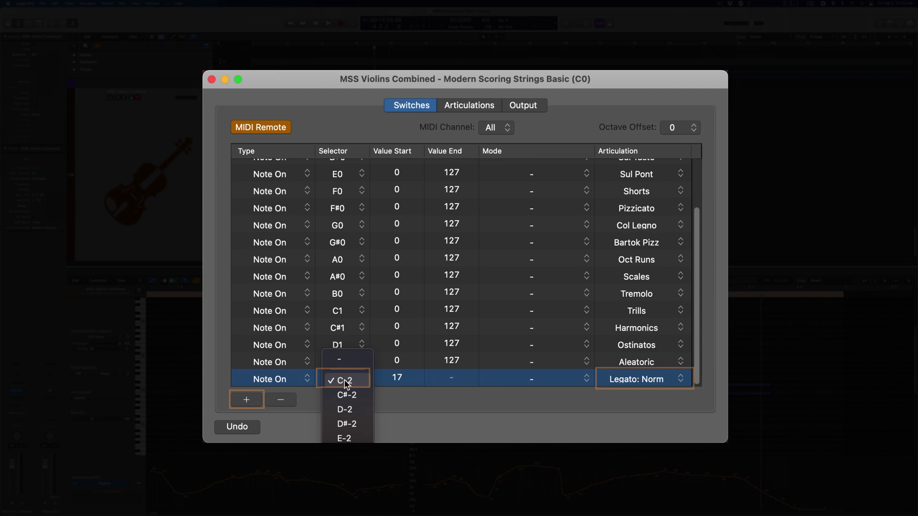
scroll(346, 380, down, 5)
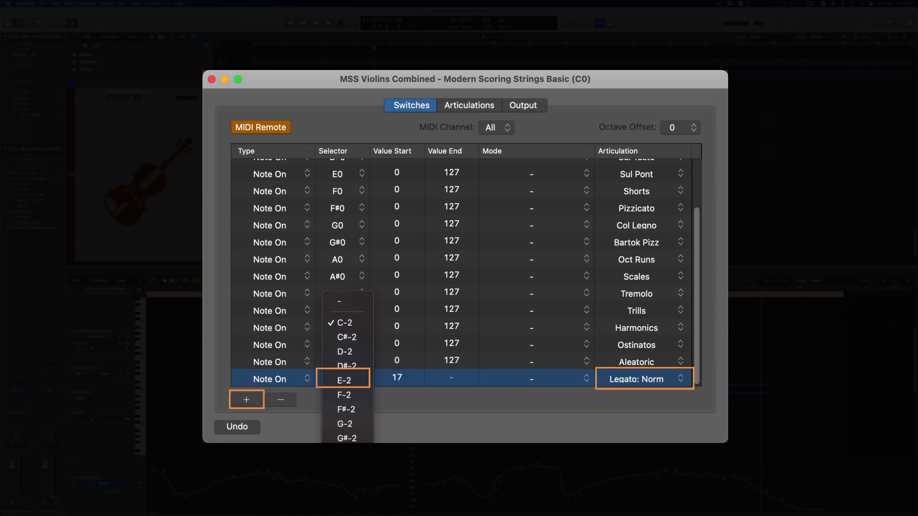
scroll(347, 380, down, 5)
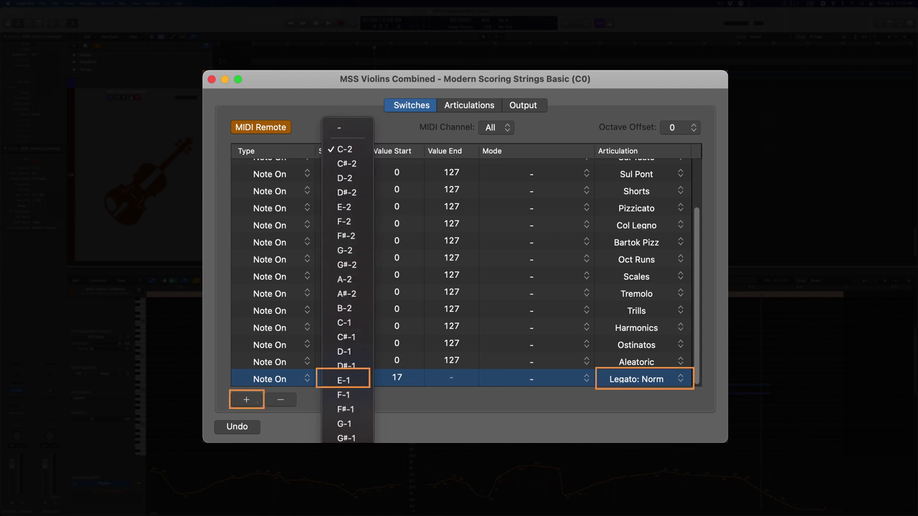
click(344, 380)
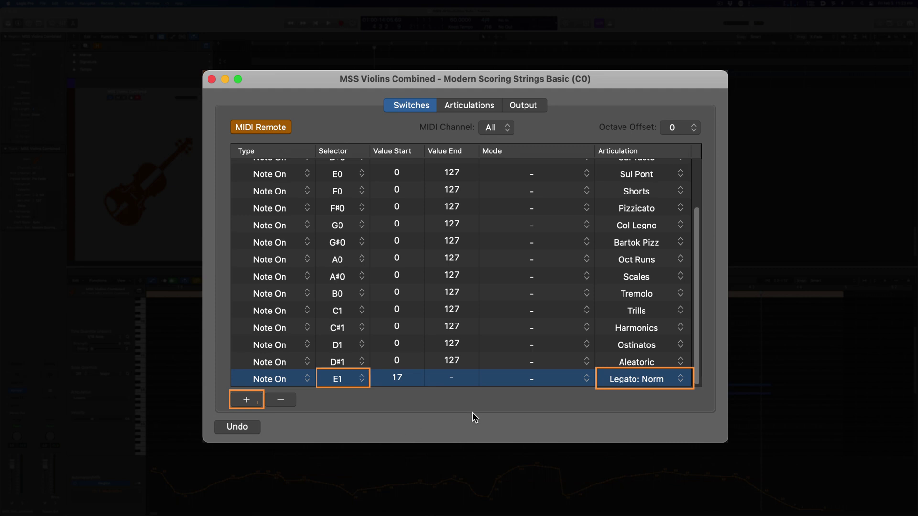
click(639, 380)
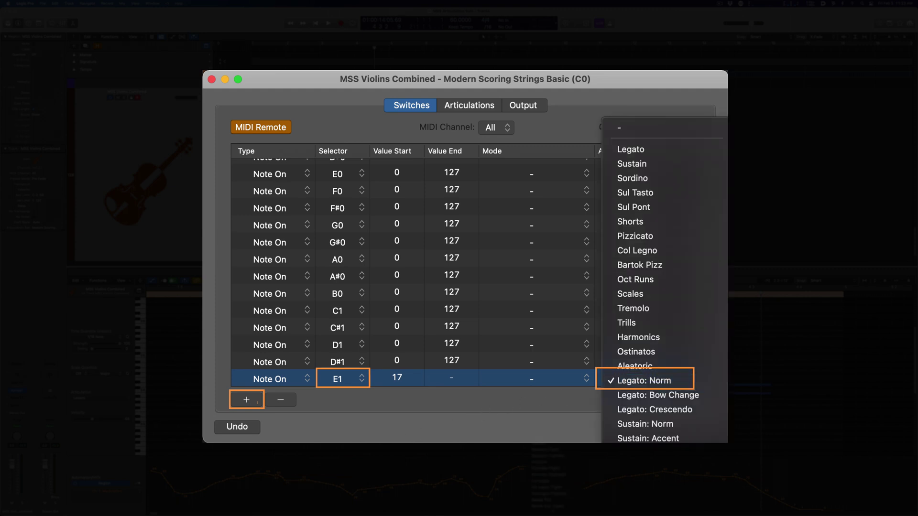
scroll(646, 380, down, 5)
click(639, 380)
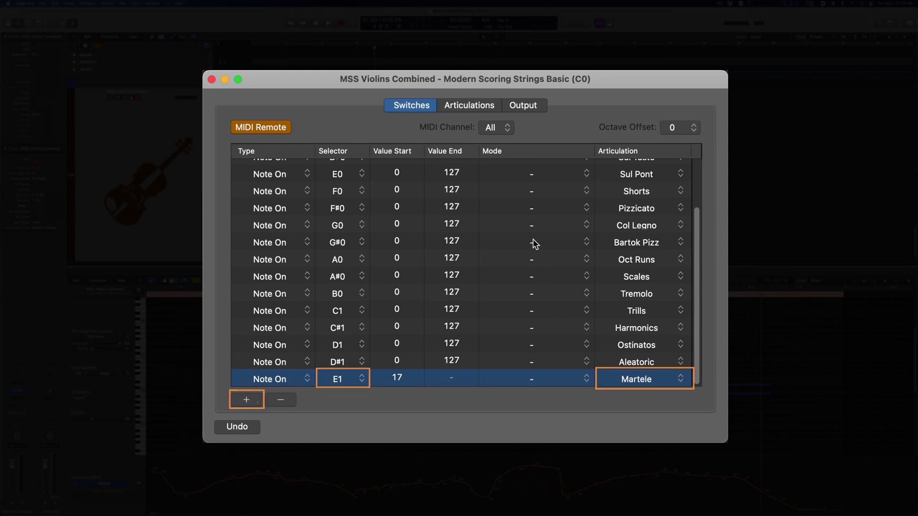
Select the Trill articulations from C Maj / A Min to B Maj / G# Min and delete them
click(478, 103)
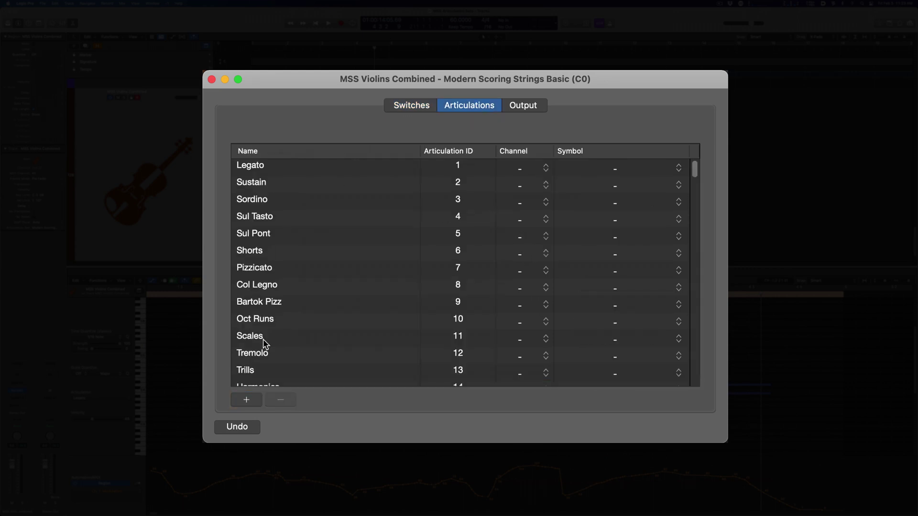
scroll(263, 340, down, 20)
click(253, 378)
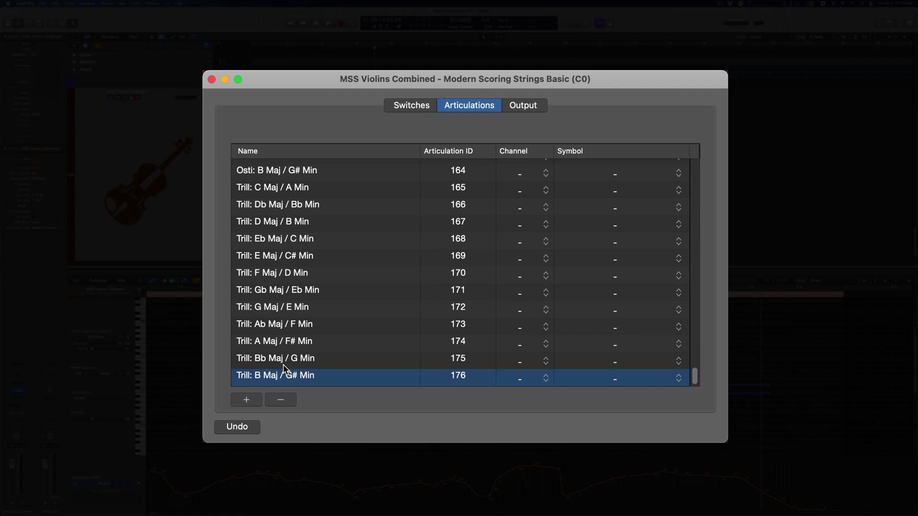
scroll(283, 364, up, 3)
shift+click(271, 271)
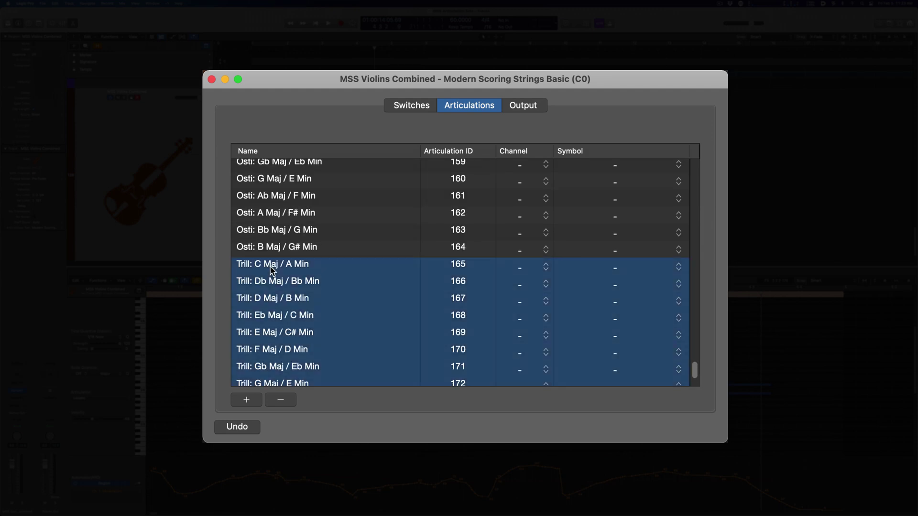
click(289, 401)
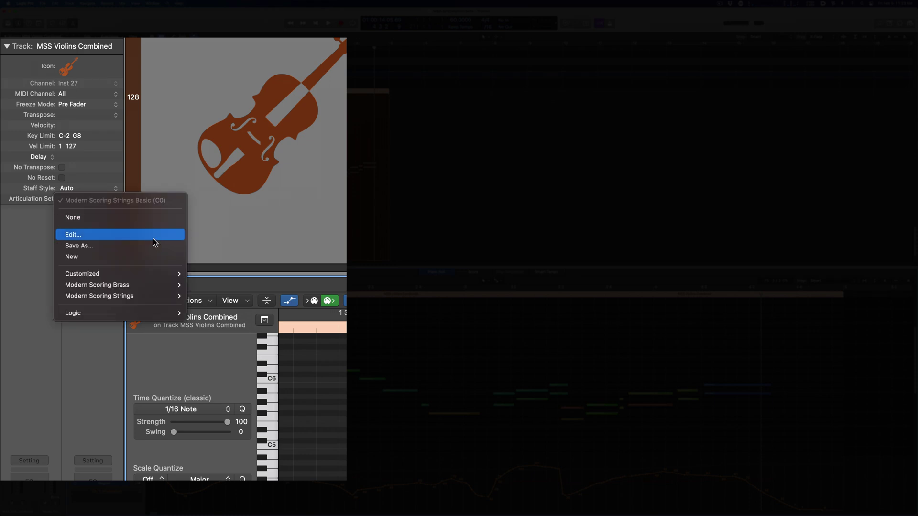
Switch the MSS Violins Combined track to the Modern Scoring Strings Master articulation set
mouse_move(162, 298)
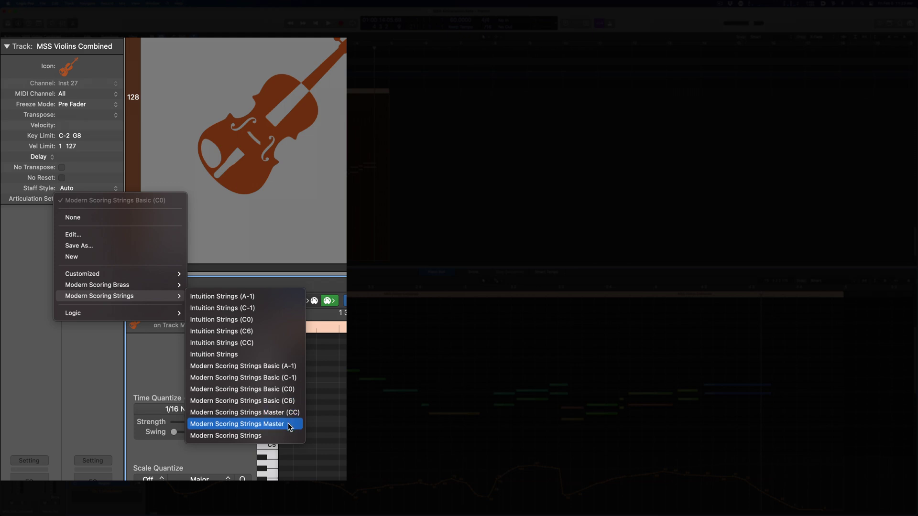
click(267, 425)
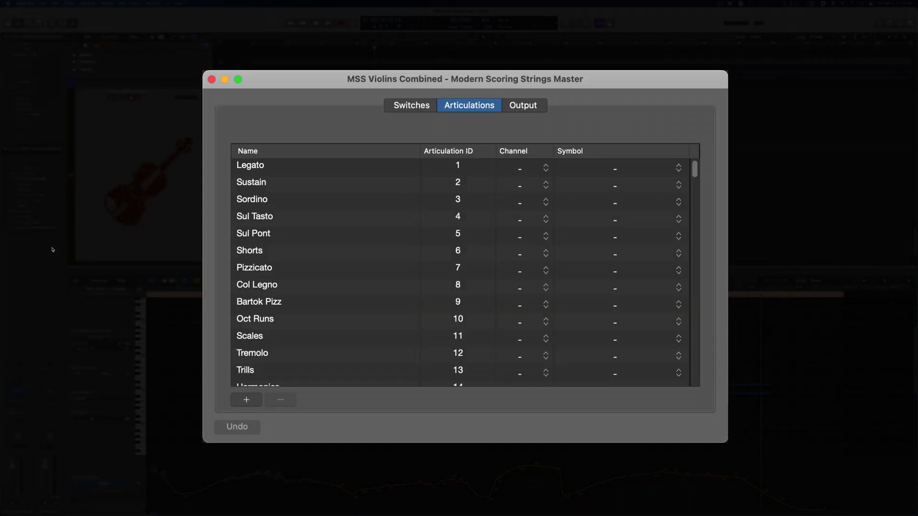
Review the Master set's key switches: every articulation is a Note On on C-2 or C#-2
click(396, 108)
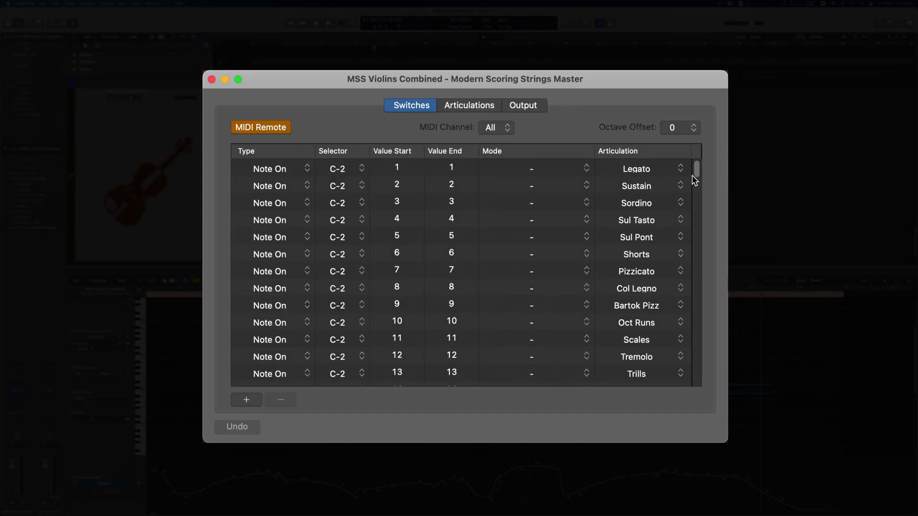
drag(696, 173, 697, 373)
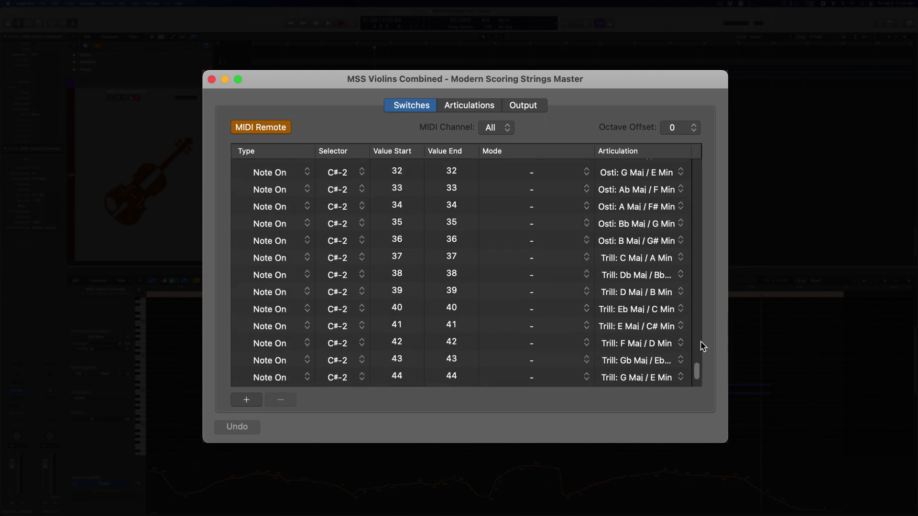
Close the articulation set editor and give the two short notes near bar 3.4 Staccatissimo
click(211, 79)
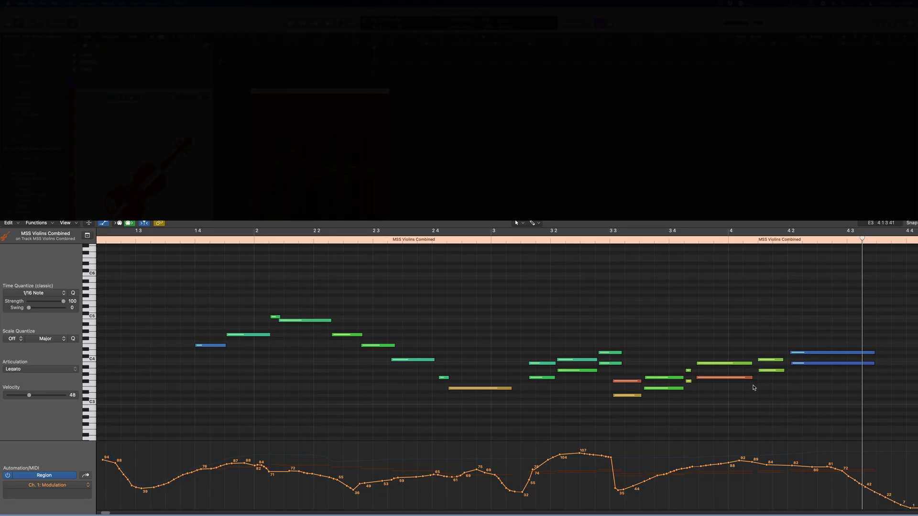
drag(683, 356, 696, 388)
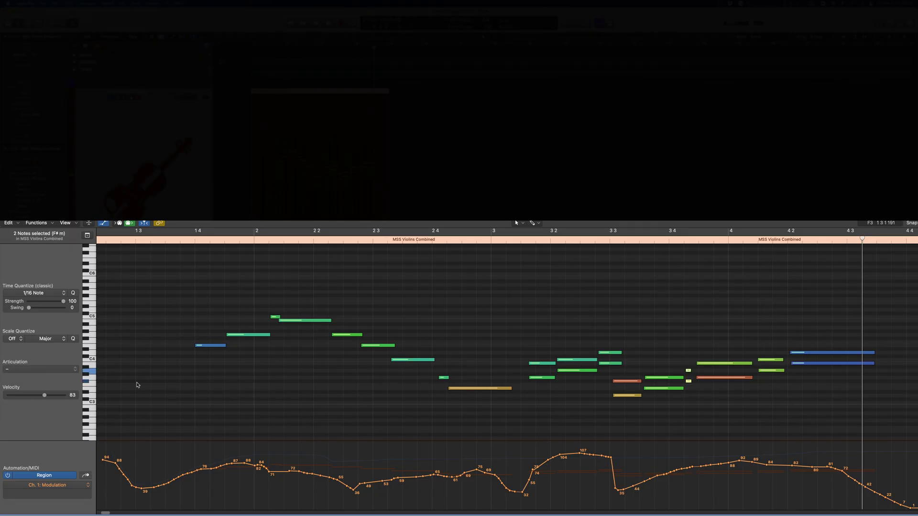
click(71, 369)
scroll(66, 397, down, 5)
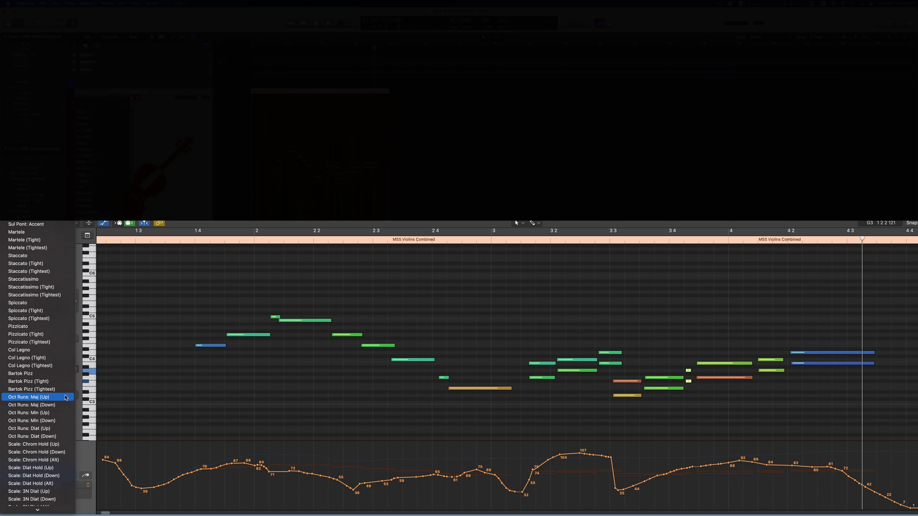
click(37, 279)
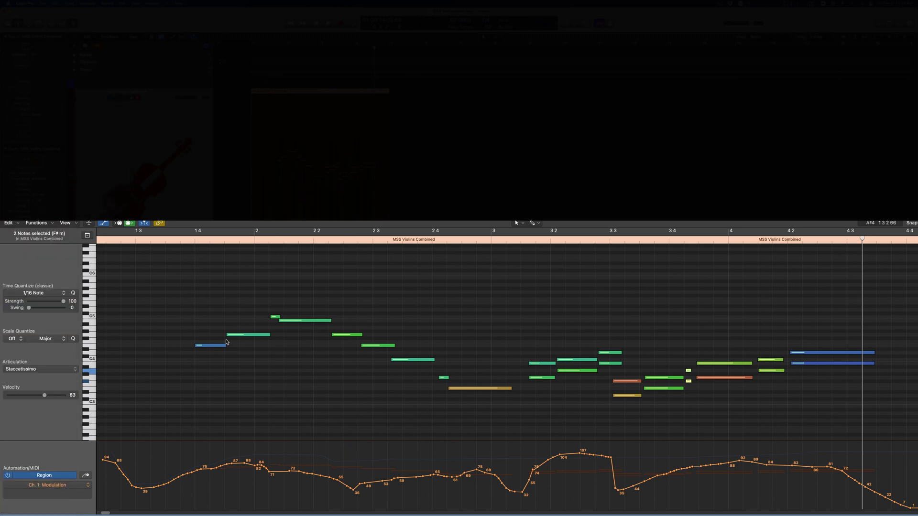
Give the two blue notes near bar 4.2 the Sul Tasto articulation, then deselect them
drag(806, 331, 836, 372)
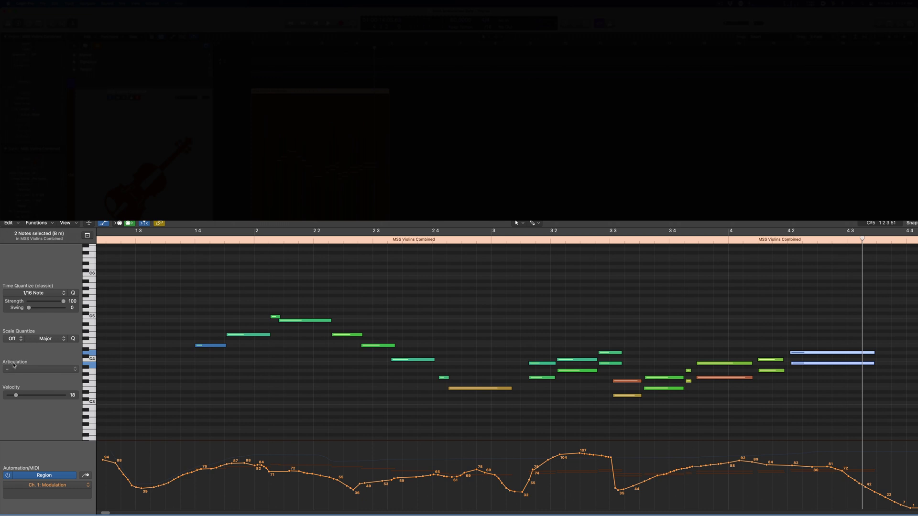
click(14, 369)
scroll(34, 390, down, 10)
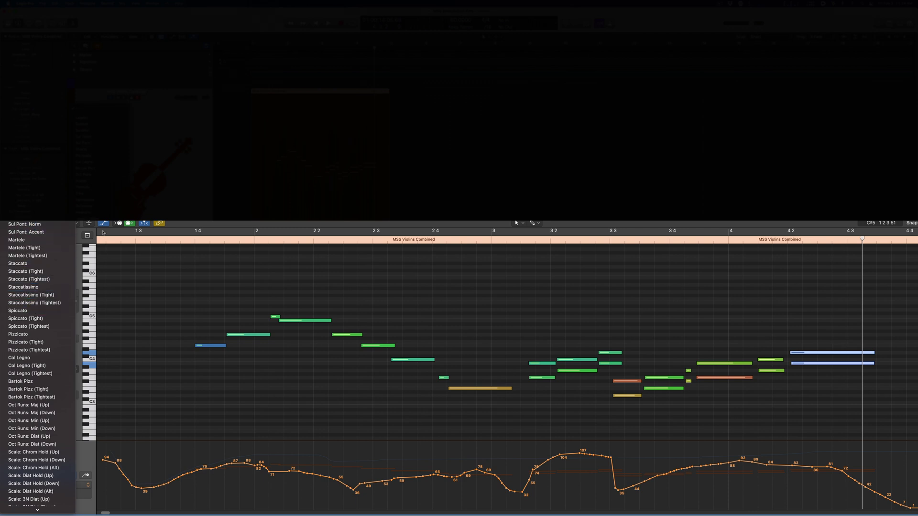
key(Escape)
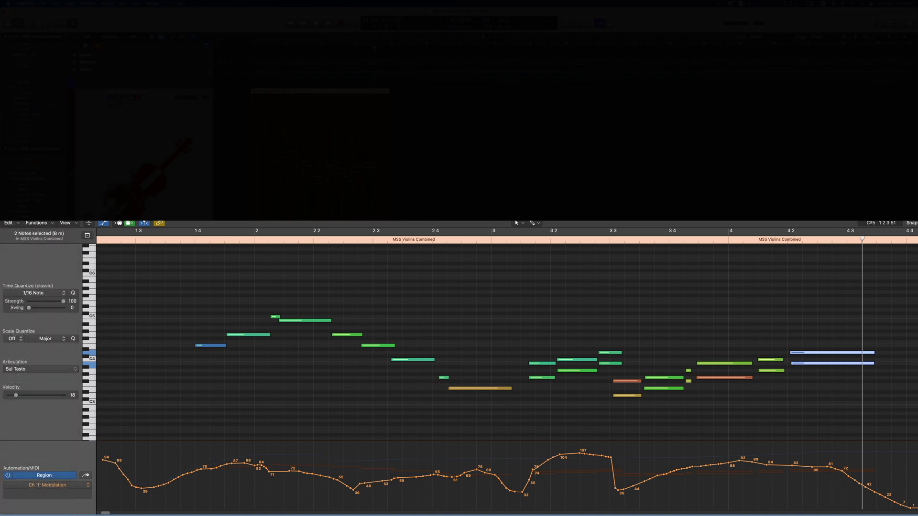
click(357, 398)
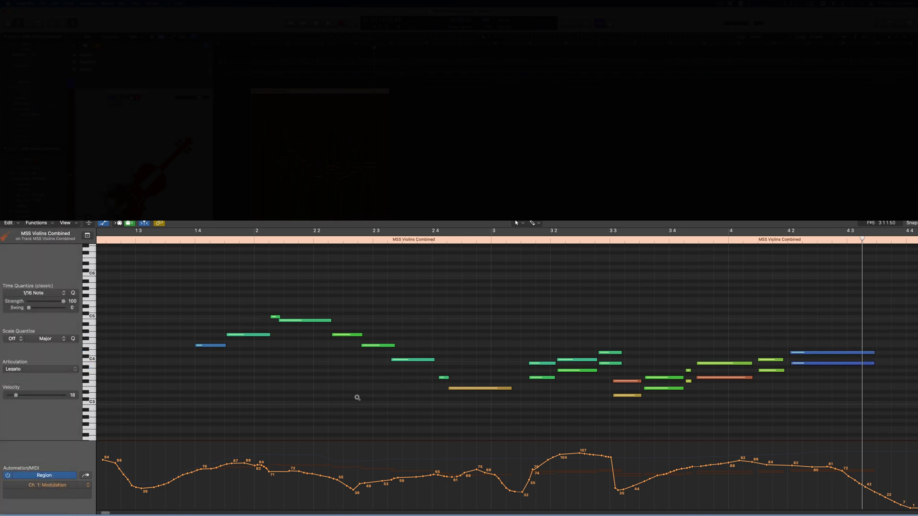